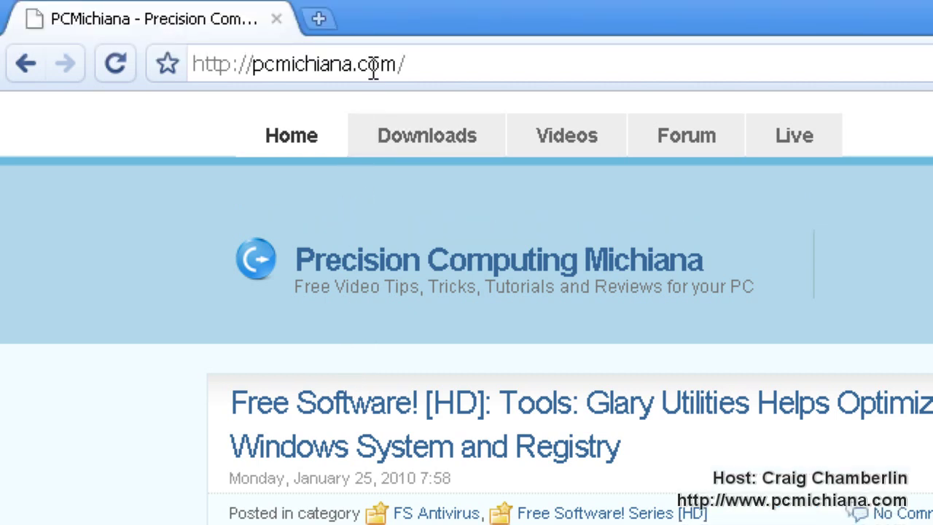
- Open the site's Downloads page and choose CamStudio Screen Capture under Free Software Tools
{"action": "left_click", "coordinate": [373, 9]}
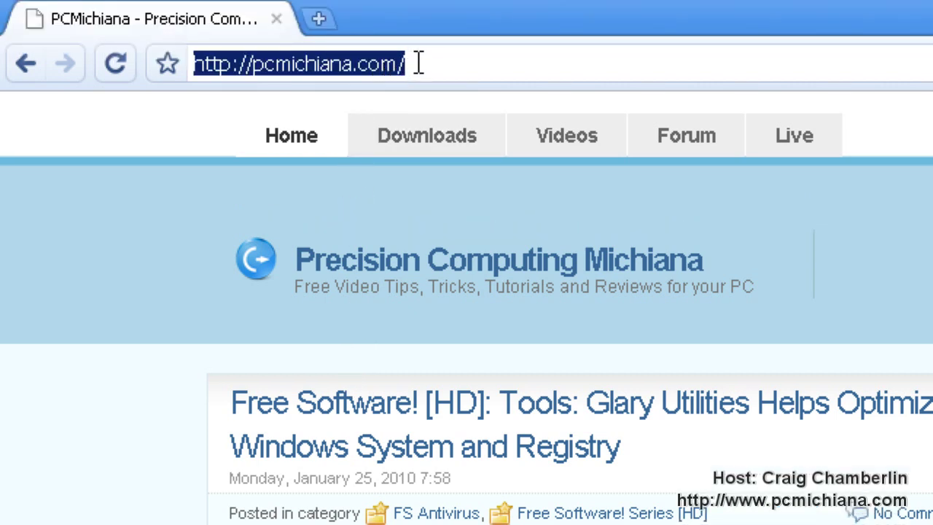
{"action": "left_click", "coordinate": [429, 142]}
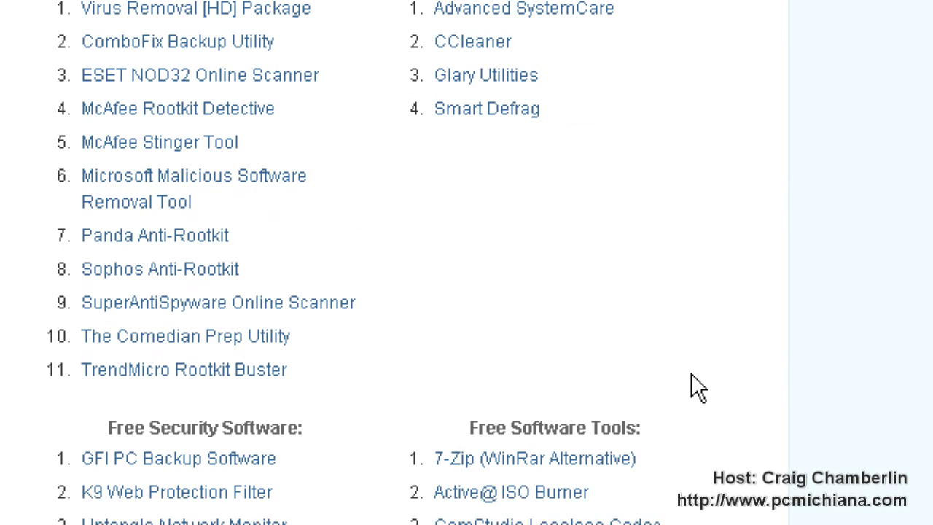
{"action": "scroll", "coordinate": [690, 372], "scroll_direction": "down", "scroll_amount": 3}
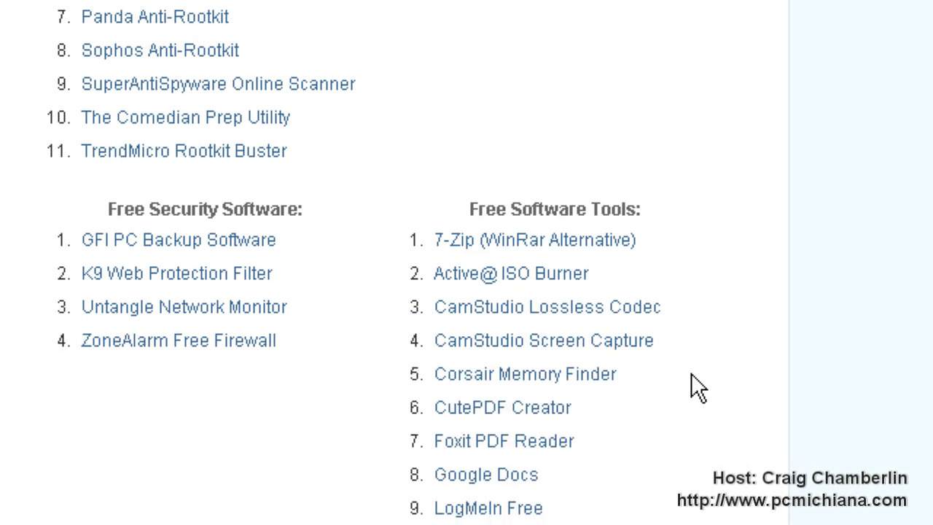
{"action": "left_click", "coordinate": [601, 344]}
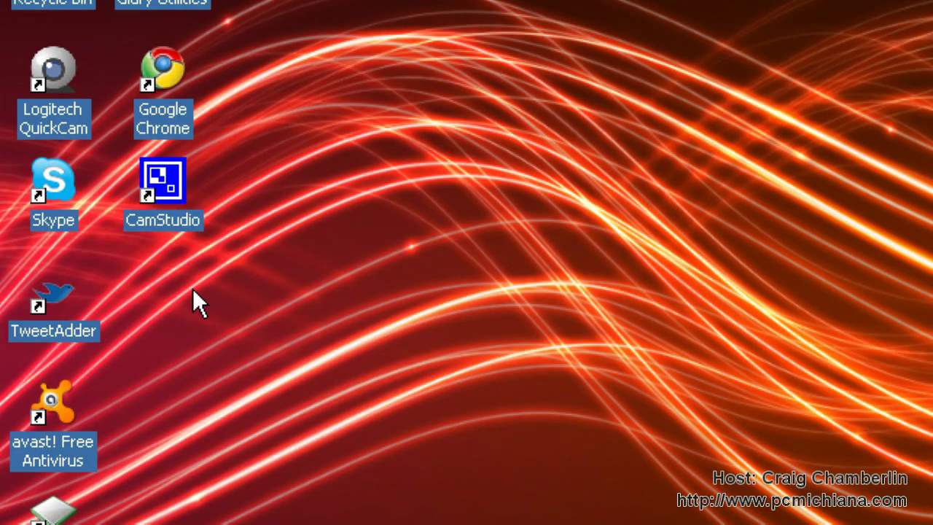
- Switch to the desktop and launch CamStudio from its shortcut
{"action": "left_click", "coordinate": [191, 208]}
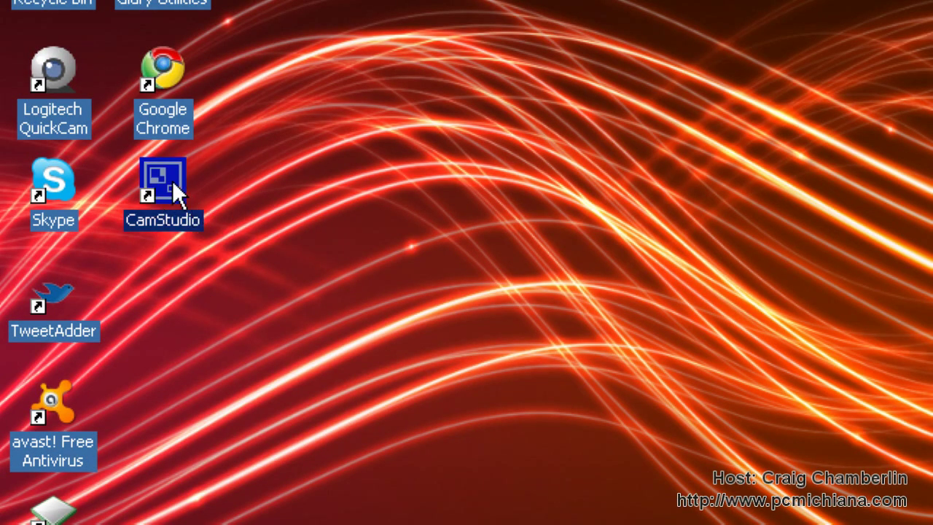
{"action": "double_click", "coordinate": [191, 222]}
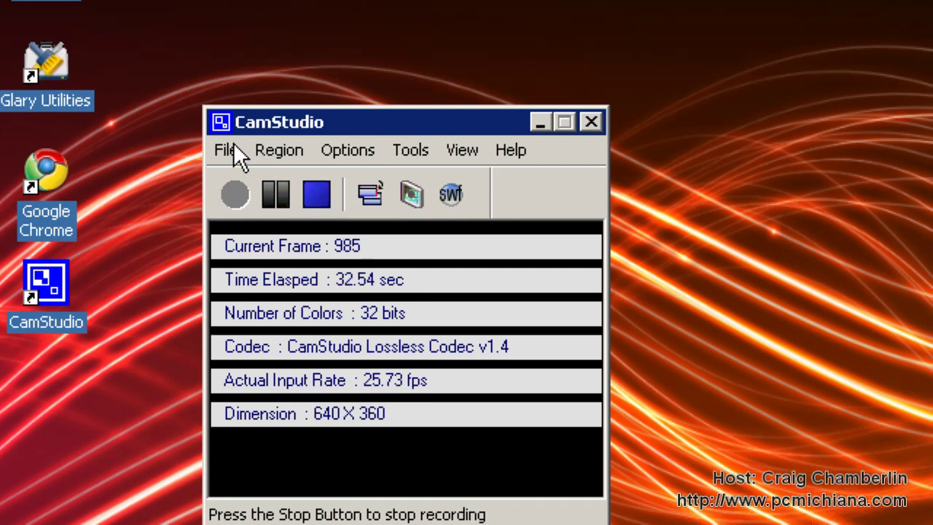
- Examine the Region, Fixed Region and Full Screen capture choices, leaving Fixed Region selected
{"action": "left_click", "coordinate": [226, 62]}
{"action": "mouse_move", "coordinate": [306, 150]}
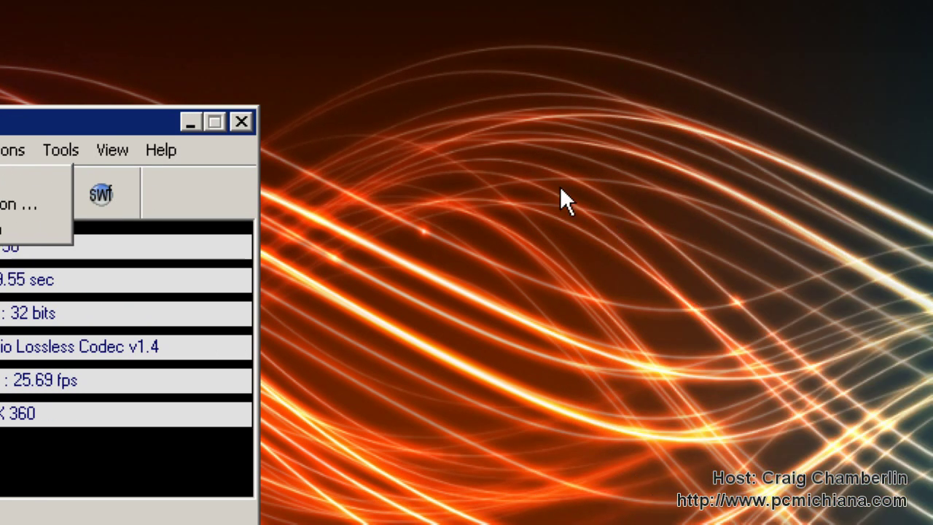
{"action": "left_click_drag", "start_coordinate": [649, 145], "coordinate": [932, 452]}
{"action": "left_click_drag", "start_coordinate": [683, 363], "coordinate": [684, 363]}
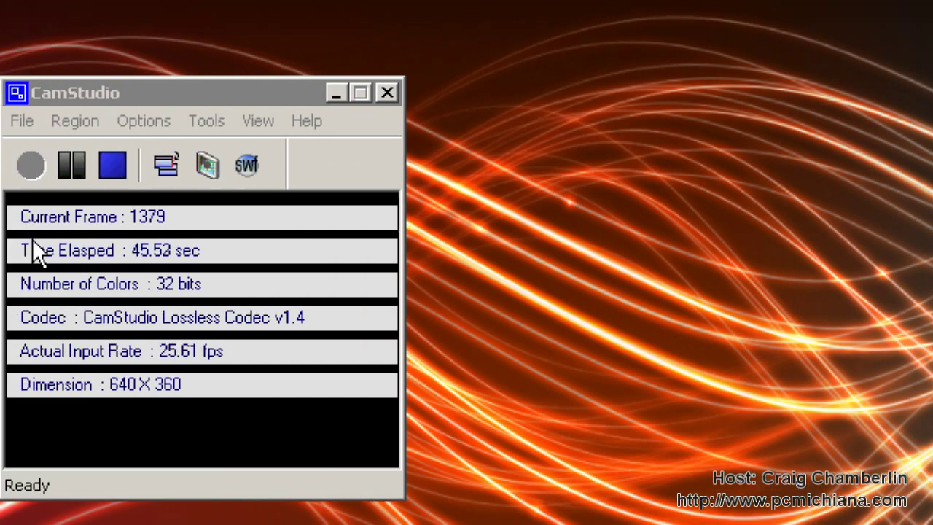
{"action": "left_click", "coordinate": [238, 154]}
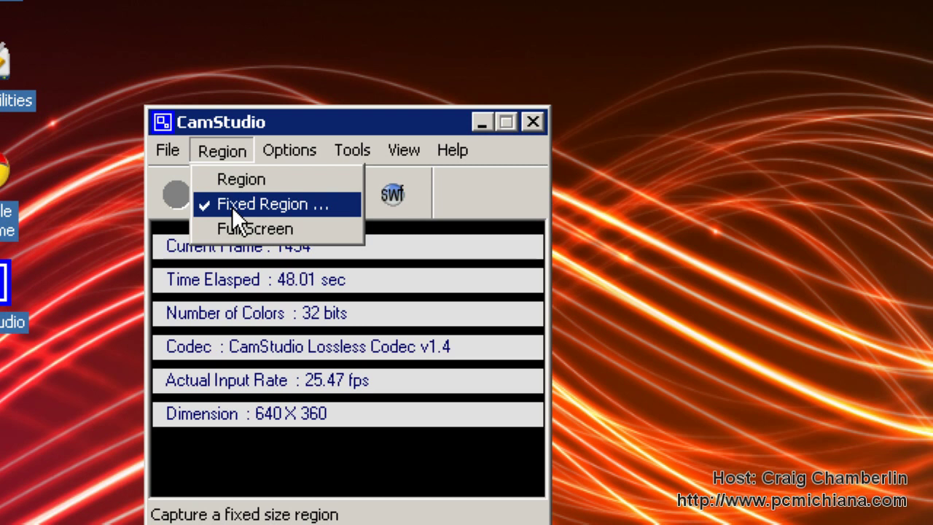
{"action": "left_click", "coordinate": [307, 384]}
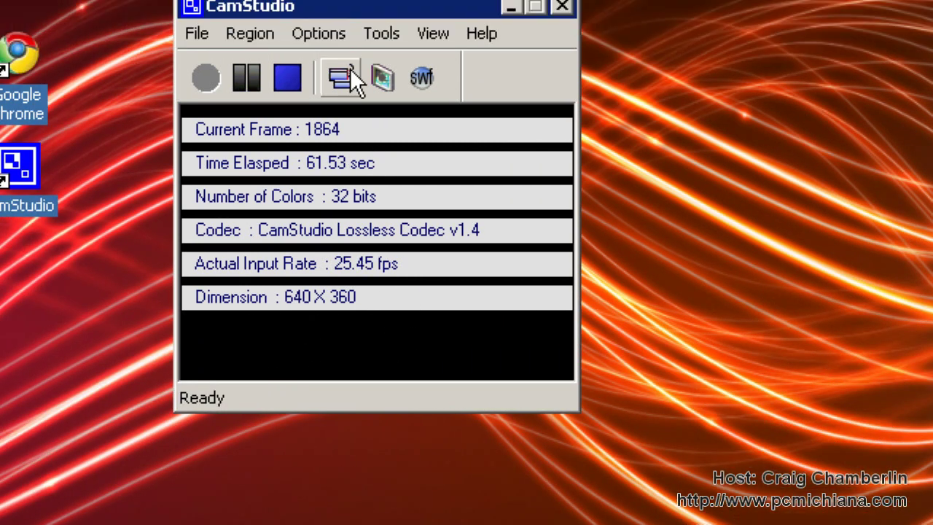
{"action": "left_click", "coordinate": [248, 147]}
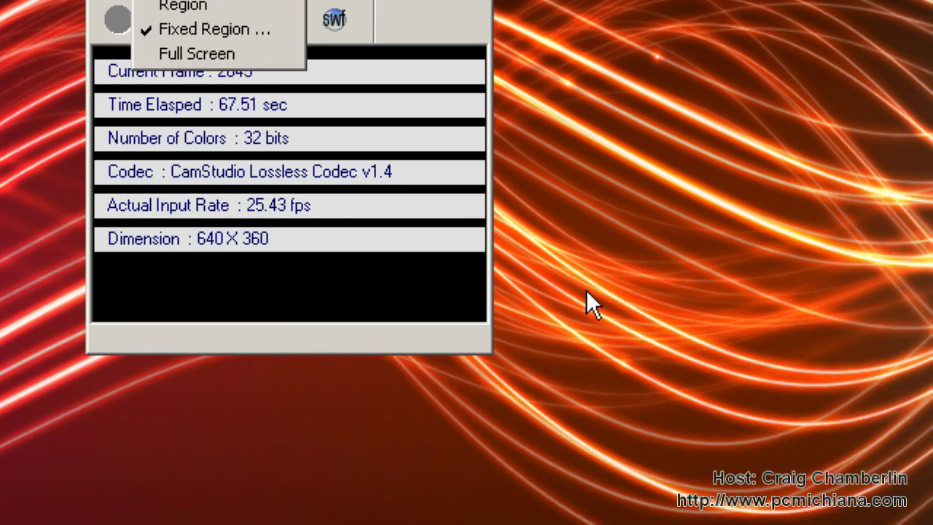
{"action": "left_click", "coordinate": [674, 464]}
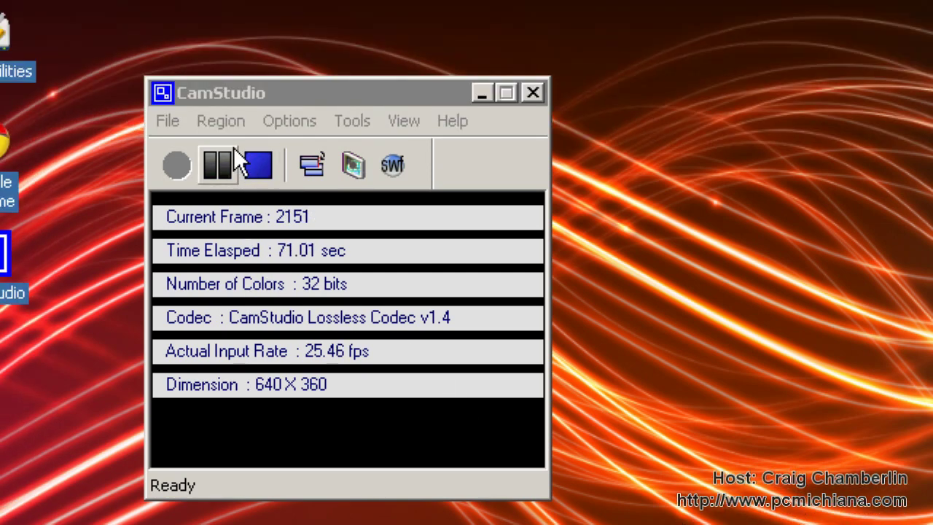
- Open the video options and examine the available compressors, keeping CamStudio Lossless Codec v1.4
{"action": "left_click", "coordinate": [351, 121]}
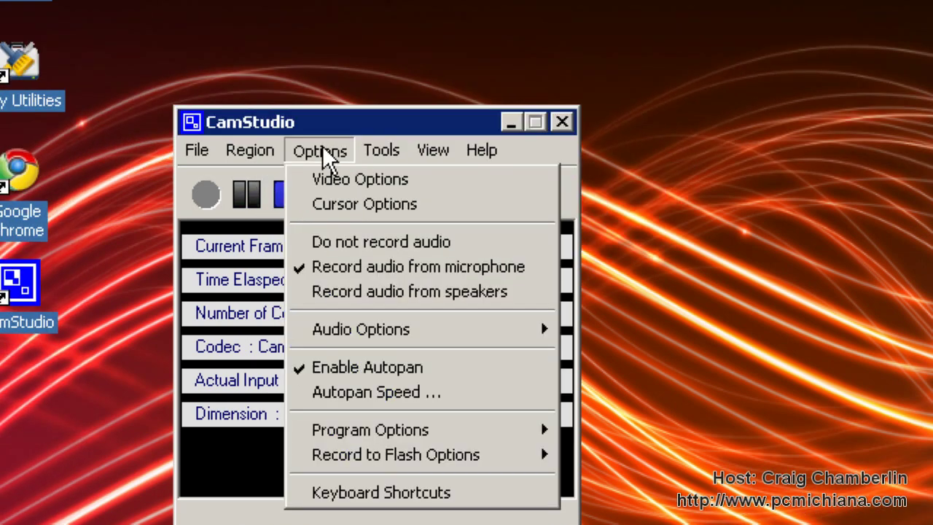
{"action": "left_click", "coordinate": [336, 182]}
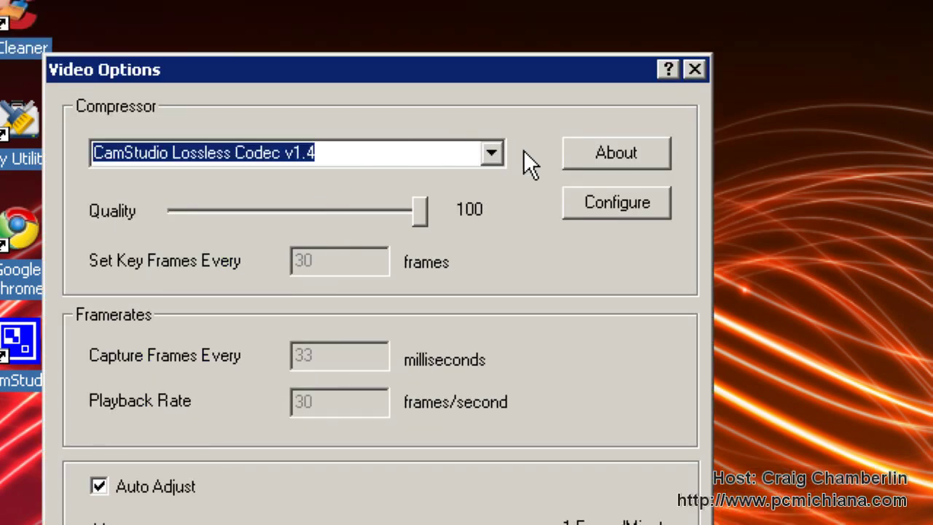
{"action": "left_click", "coordinate": [497, 128]}
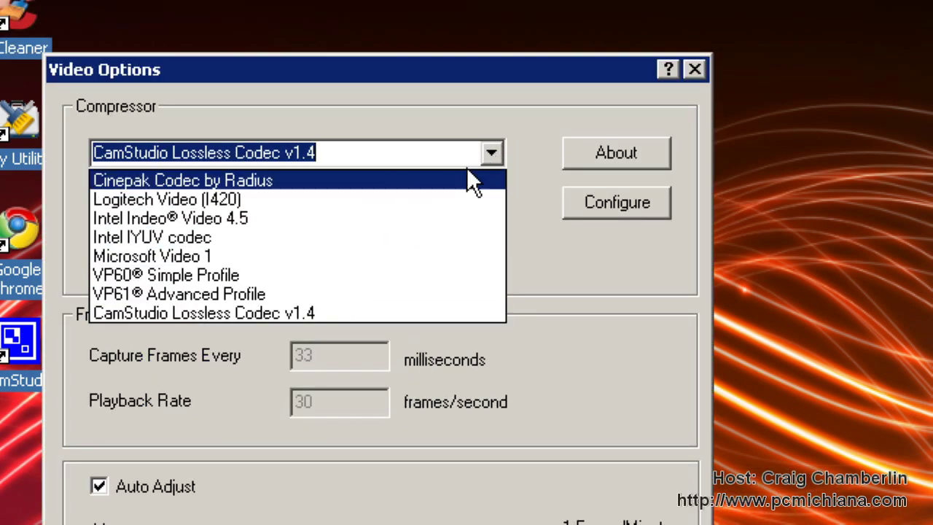
{"action": "left_click", "coordinate": [484, 153]}
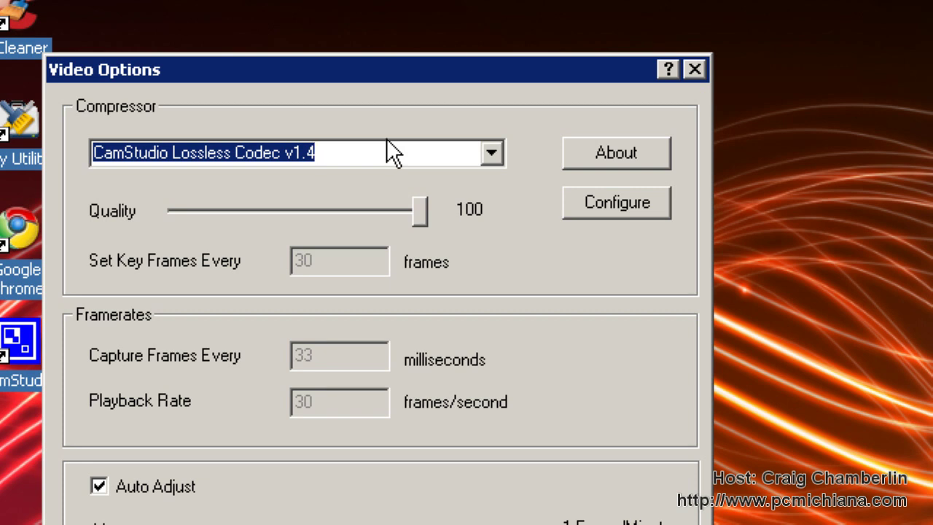
{"action": "left_click", "coordinate": [494, 152]}
{"action": "left_click", "coordinate": [492, 152]}
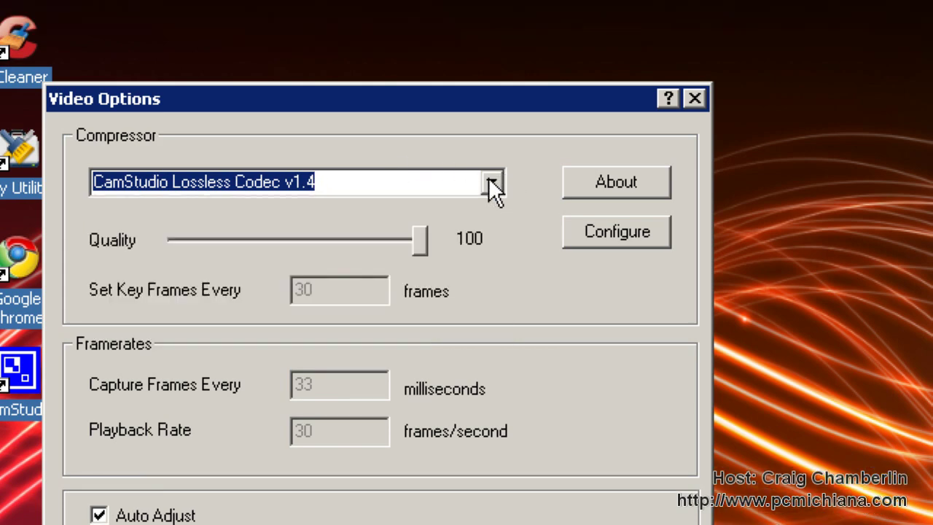
- Examine the lossless codec's configuration, cancel it, and close the video options
{"action": "left_click", "coordinate": [631, 246]}
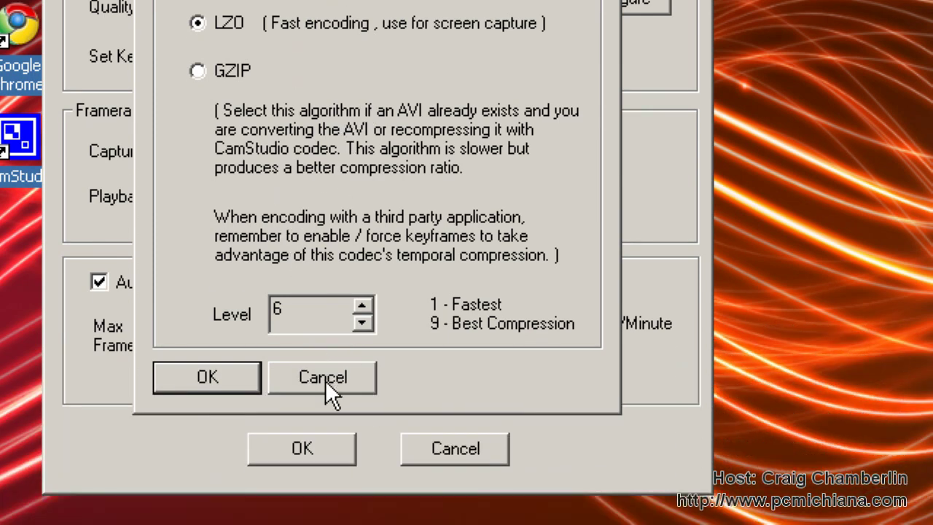
{"action": "left_click", "coordinate": [329, 497]}
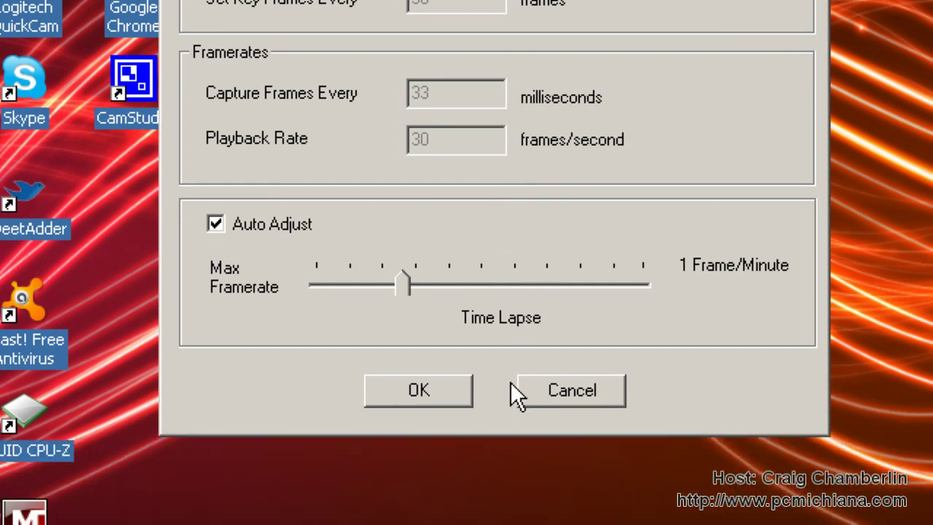
{"action": "left_click", "coordinate": [523, 475]}
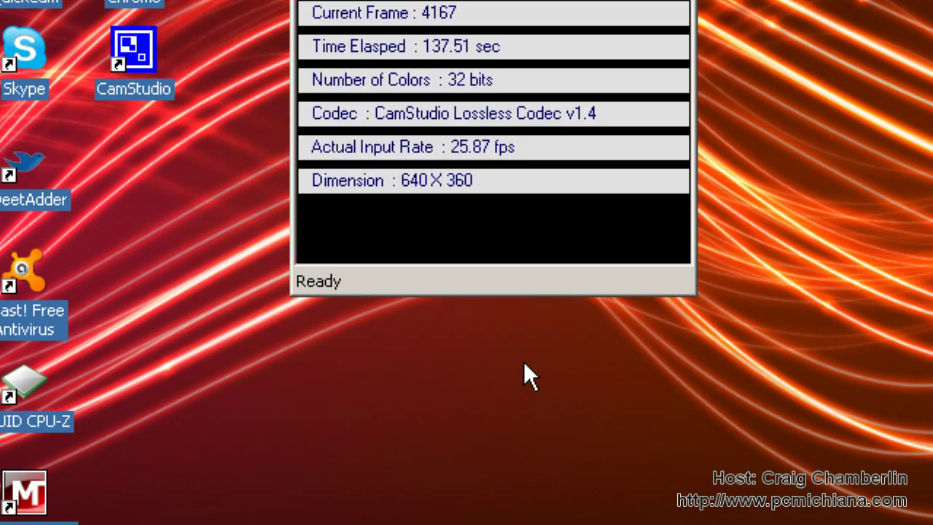
- Open the cursor options and try the cursor display choices, returning to Show Cursor with Use Actual Cursor
{"action": "left_click", "coordinate": [434, 34]}
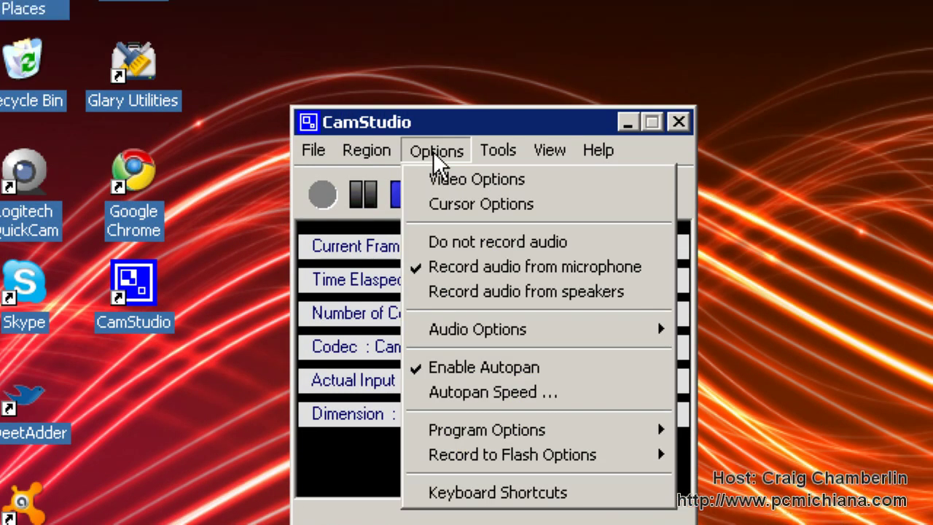
{"action": "left_click", "coordinate": [451, 175]}
{"action": "left_click", "coordinate": [344, 142]}
{"action": "left_click", "coordinate": [335, 184]}
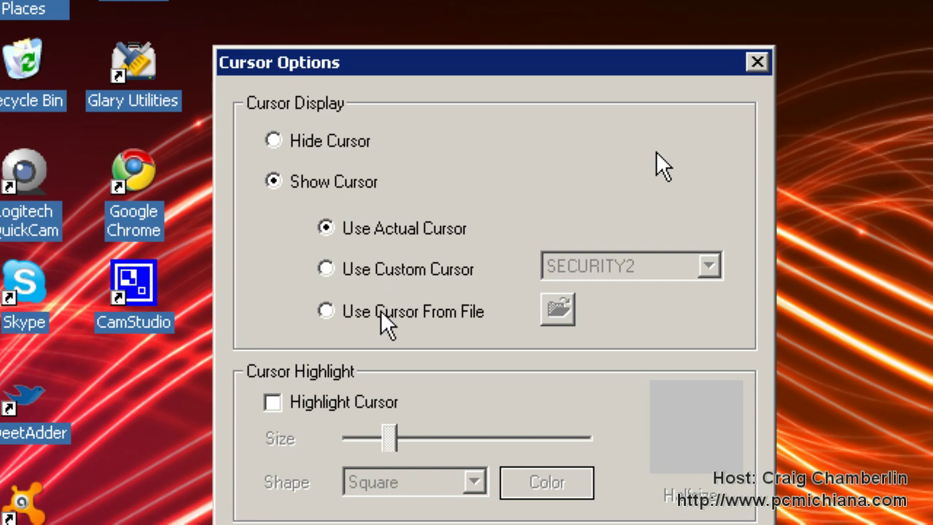
{"action": "left_click", "coordinate": [386, 279]}
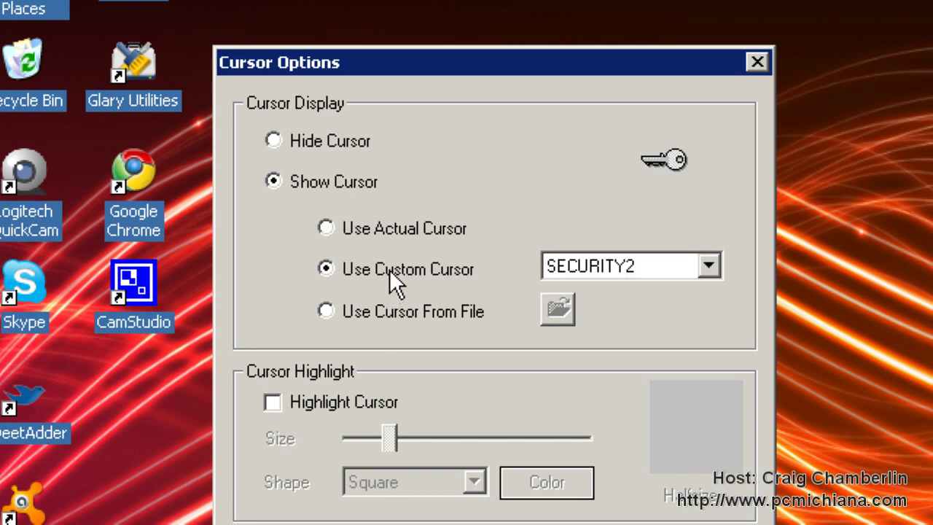
{"action": "left_click", "coordinate": [388, 228]}
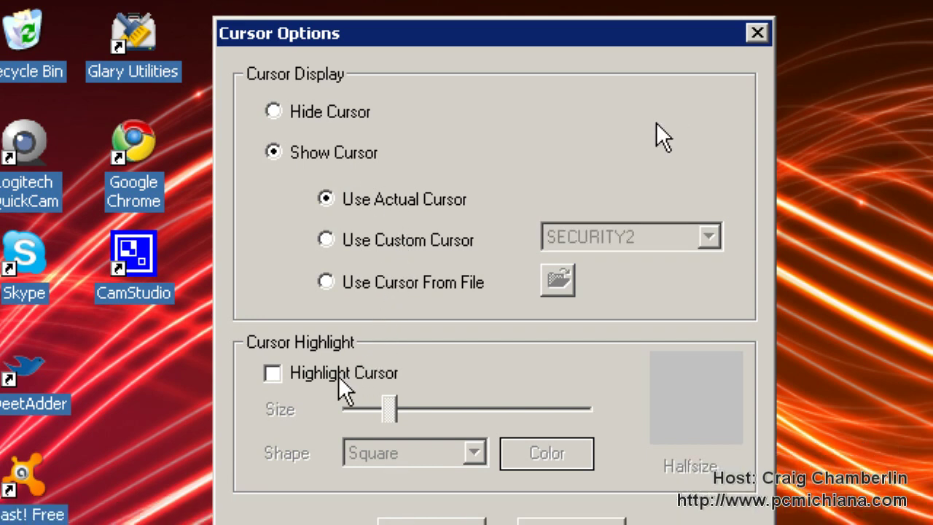
{"action": "left_click", "coordinate": [423, 281]}
{"action": "left_click", "coordinate": [408, 201]}
- Try highlighting the cursor with a Circle shape at a reduced size
{"action": "left_click", "coordinate": [336, 375]}
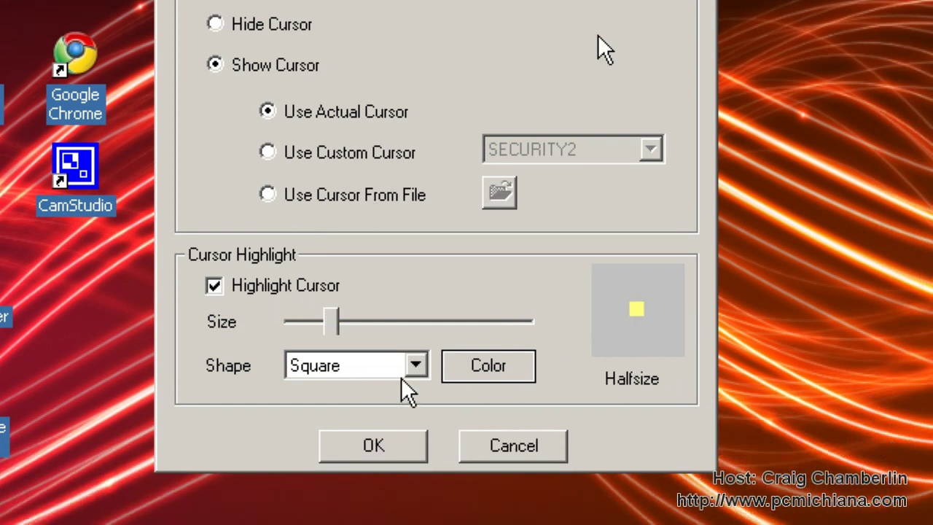
{"action": "left_click", "coordinate": [471, 452]}
{"action": "left_click", "coordinate": [426, 498]}
{"action": "left_click", "coordinate": [407, 337]}
{"action": "left_click", "coordinate": [389, 362]}
{"action": "mouse_move", "coordinate": [333, 292]}
{"action": "left_mouse_down"}
{"action": "mouse_move", "coordinate": [479, 293]}
{"action": "mouse_move", "coordinate": [318, 292]}
{"action": "left_mouse_up"}
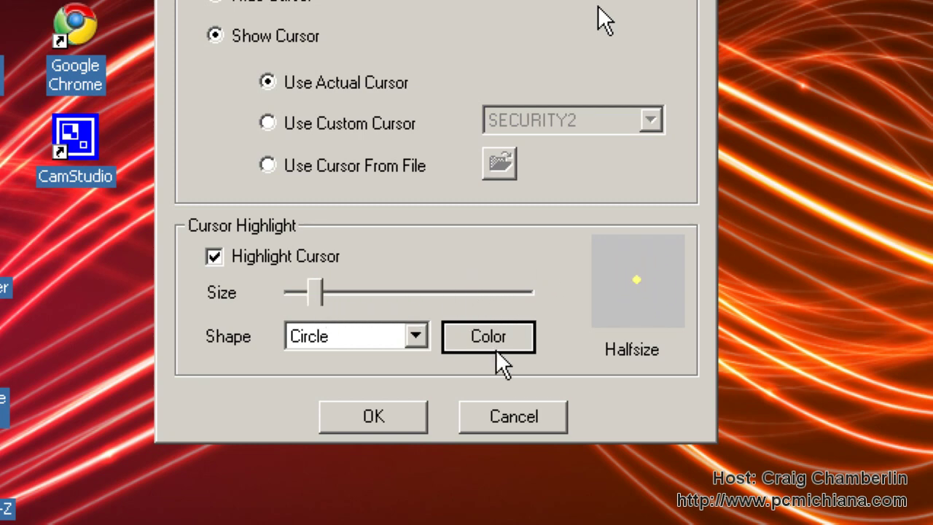
- Look at the color choices for the cursor highlight and dismiss the cursor options
{"action": "left_click", "coordinate": [495, 337]}
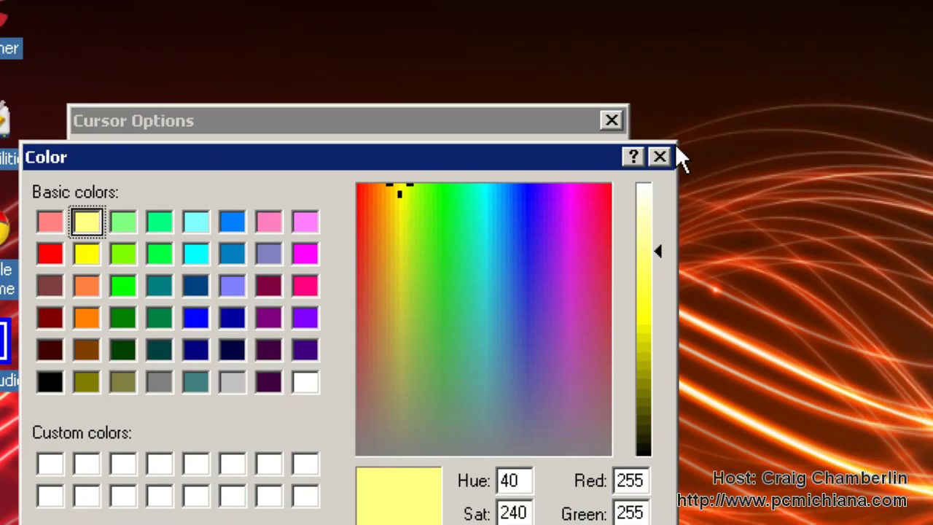
{"action": "left_click", "coordinate": [660, 154]}
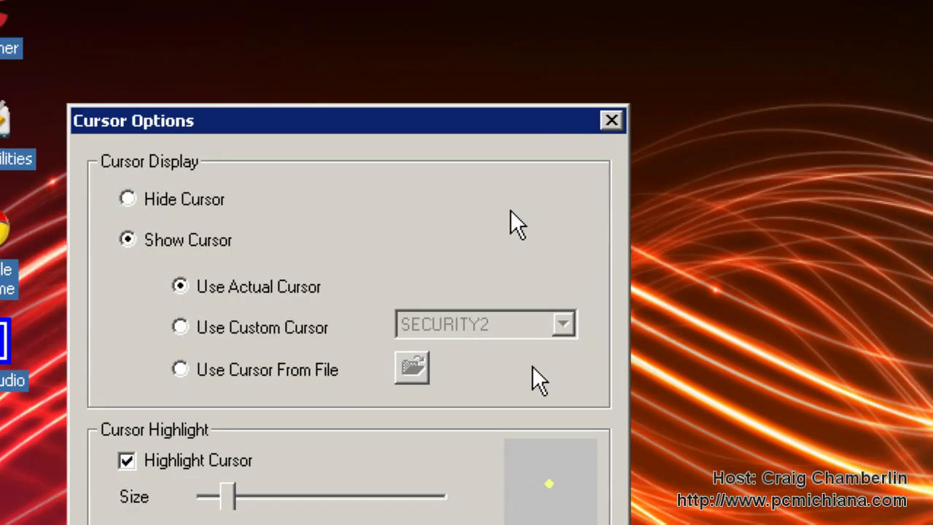
{"action": "left_click", "coordinate": [419, 361]}
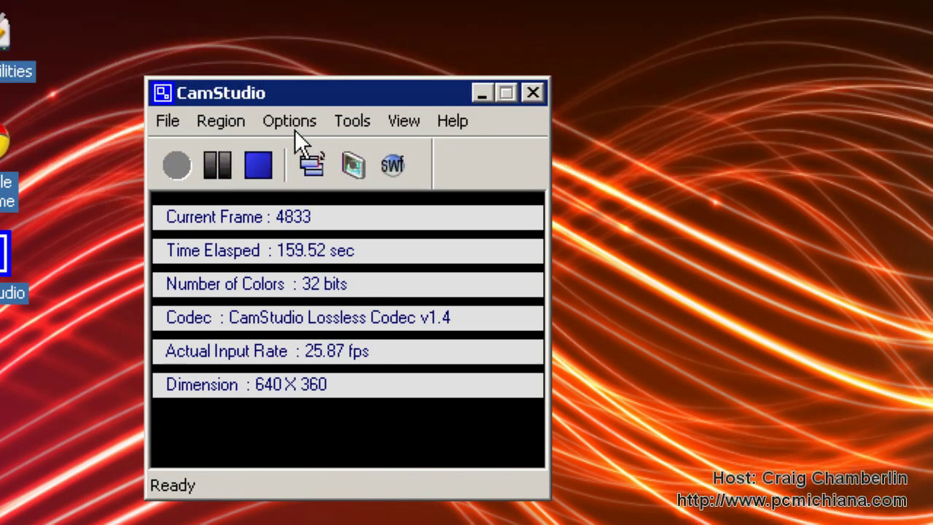
- Open the microphone audio options and examine the available recording formats, keeping 44.1 kHz, stereo, 16-bit
{"action": "left_click", "coordinate": [282, 119]}
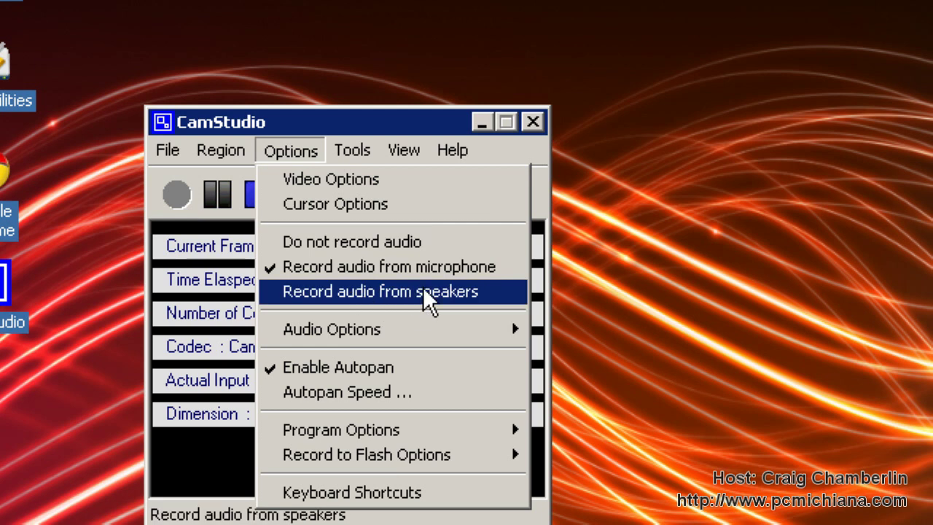
{"action": "mouse_move", "coordinate": [424, 333]}
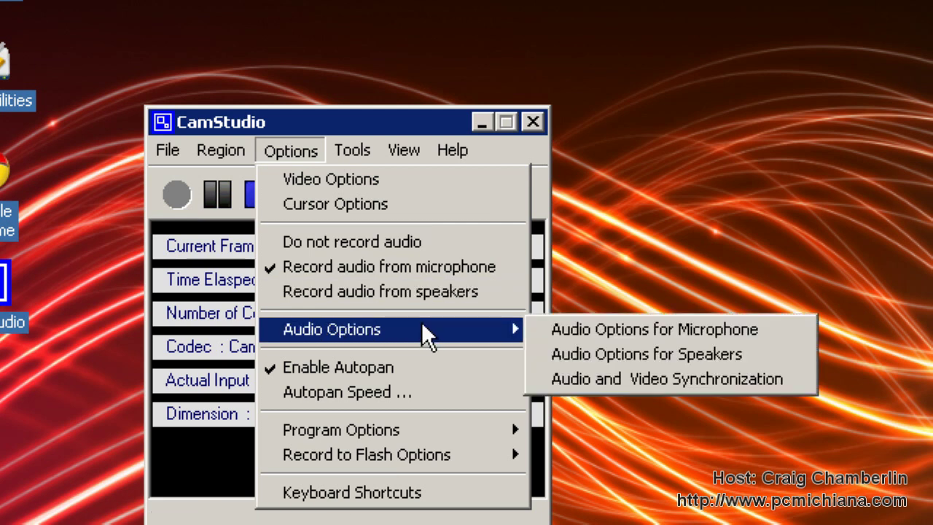
{"action": "left_click", "coordinate": [549, 330]}
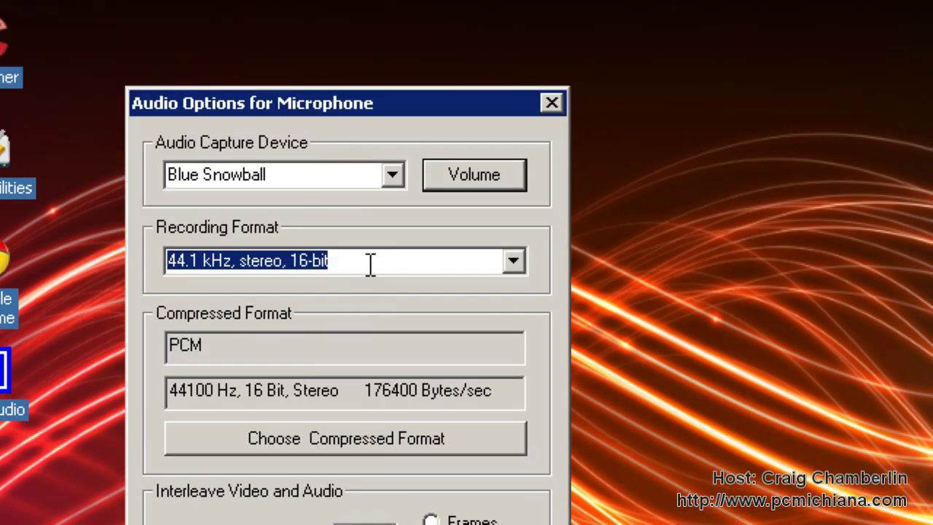
{"action": "left_click", "coordinate": [369, 264]}
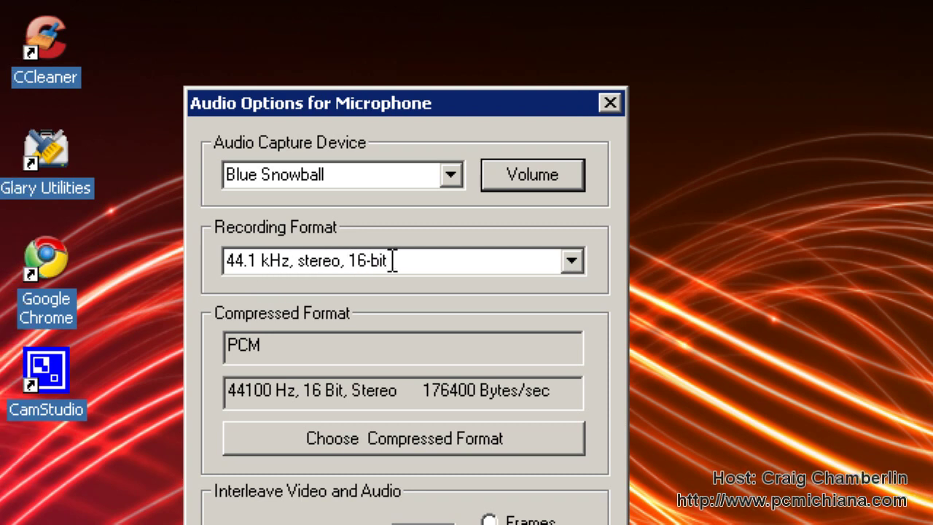
{"action": "left_click", "coordinate": [562, 264]}
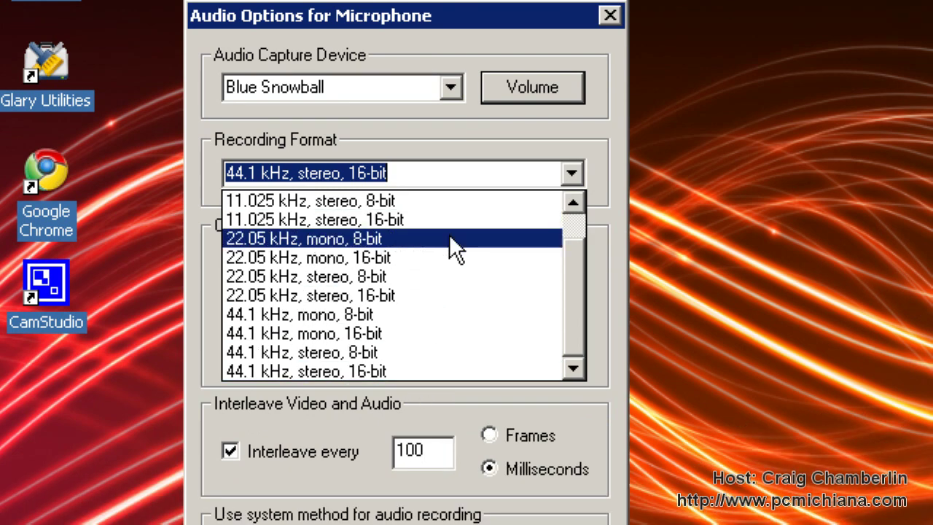
{"action": "left_click", "coordinate": [573, 262]}
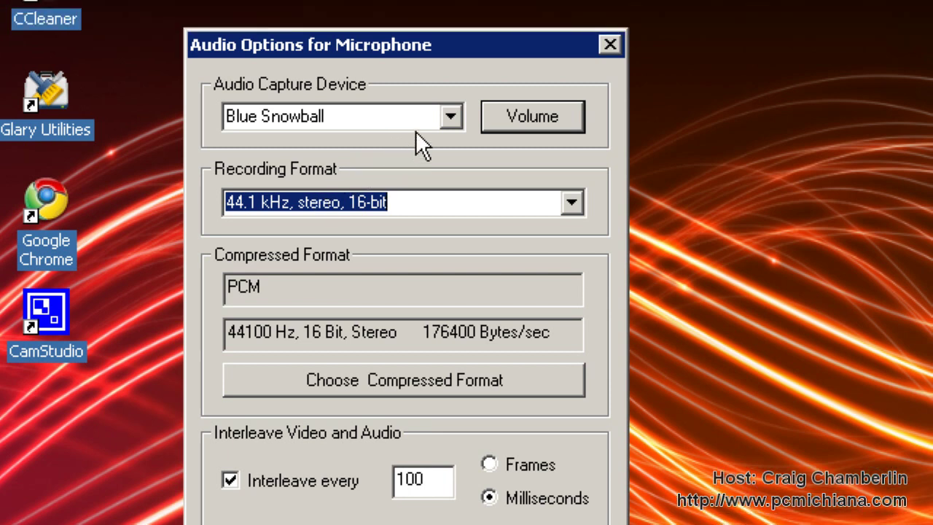
- Examine the available microphone capture devices, keeping Blue Snowball, and close the microphone audio options
{"action": "left_click", "coordinate": [353, 120]}
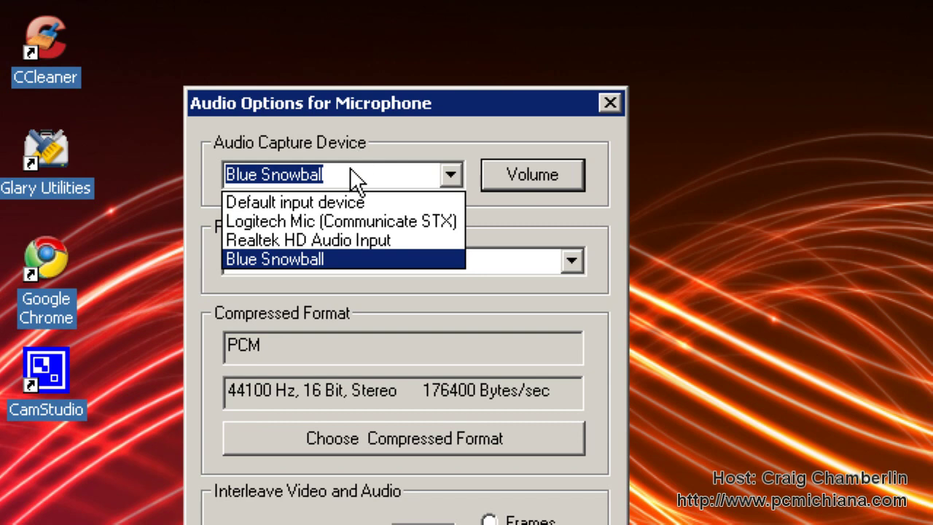
{"action": "left_click", "coordinate": [434, 183]}
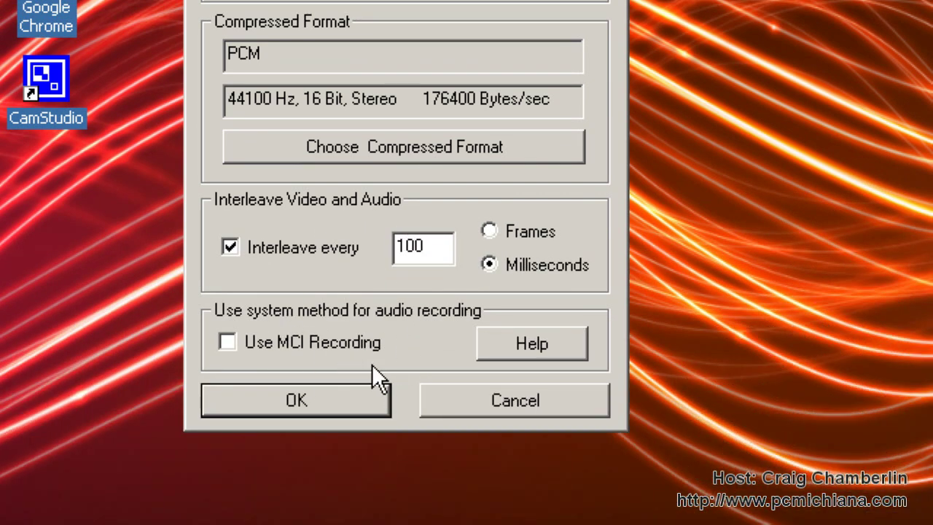
{"action": "left_click", "coordinate": [373, 393]}
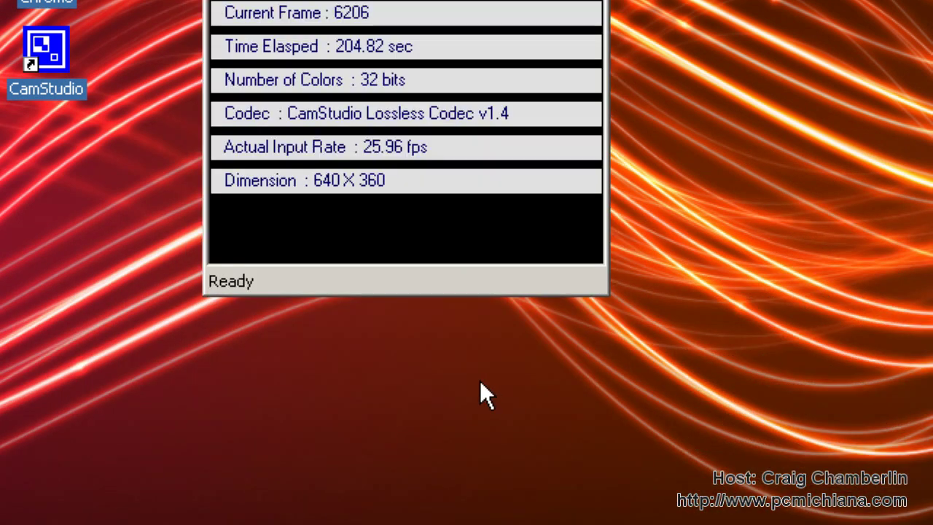
- Look through the audio and program recording options, and the available annotation and AVI-to-Flash conversion tools
{"action": "left_click", "coordinate": [349, 150]}
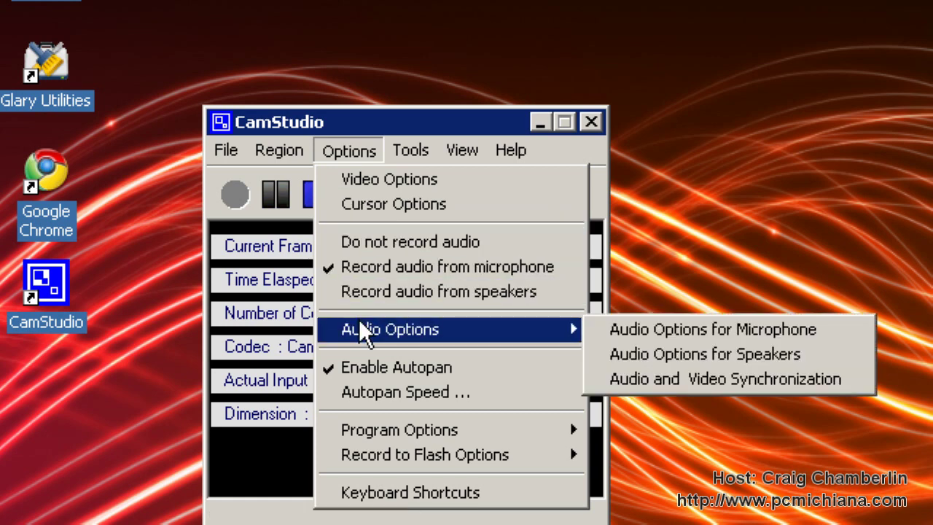
{"action": "mouse_move", "coordinate": [560, 334]}
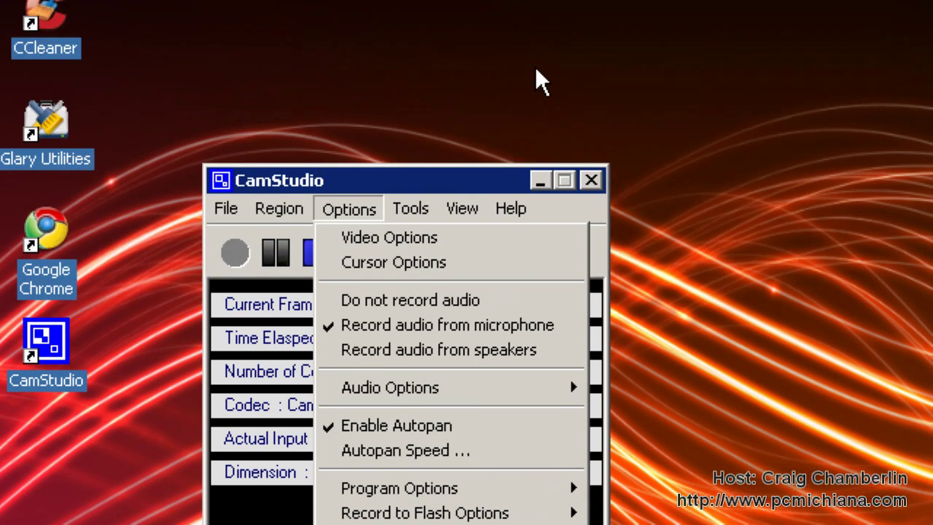
{"action": "mouse_move", "coordinate": [514, 149]}
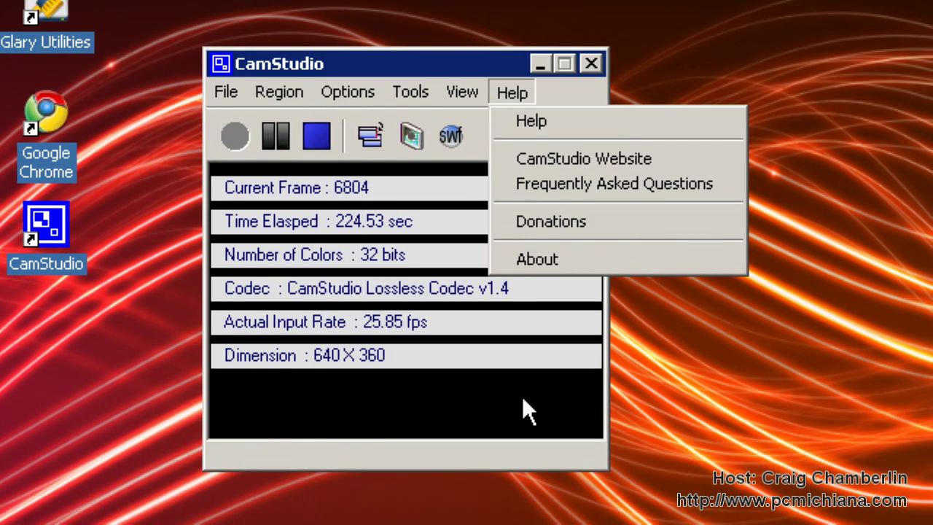
{"action": "mouse_move", "coordinate": [350, 92]}
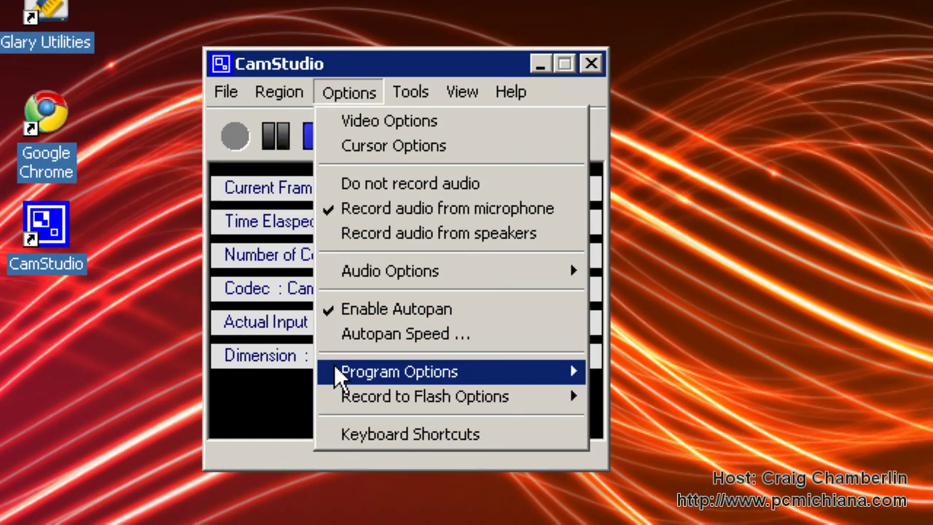
{"action": "mouse_move", "coordinate": [442, 372]}
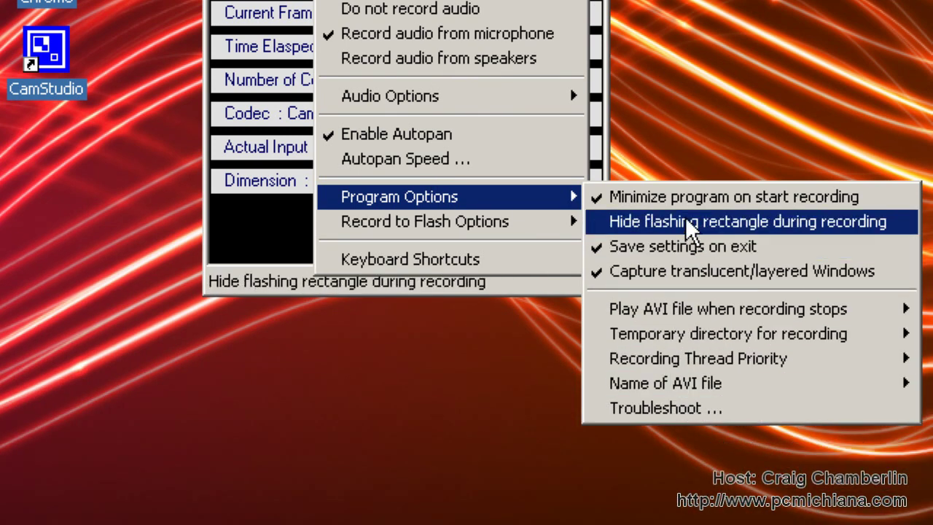
{"action": "mouse_move", "coordinate": [440, 15]}
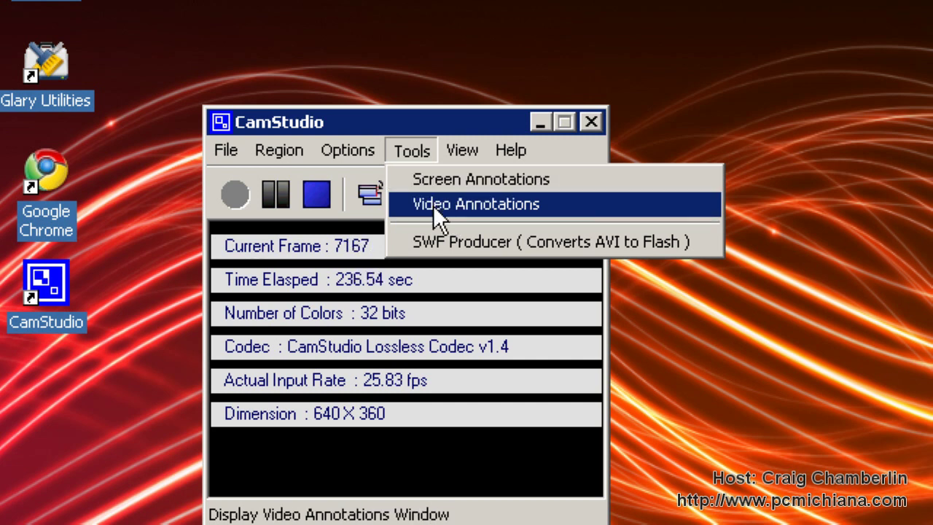
{"action": "left_click", "coordinate": [403, 151]}
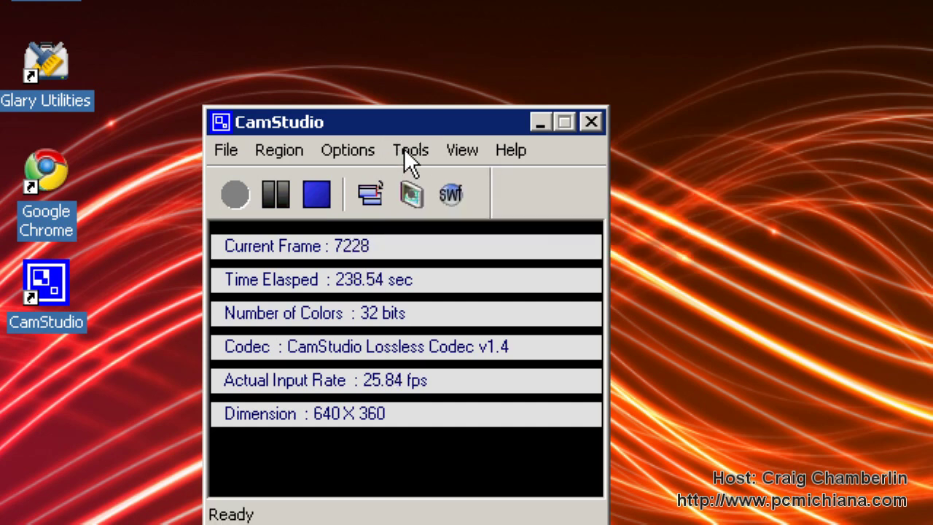